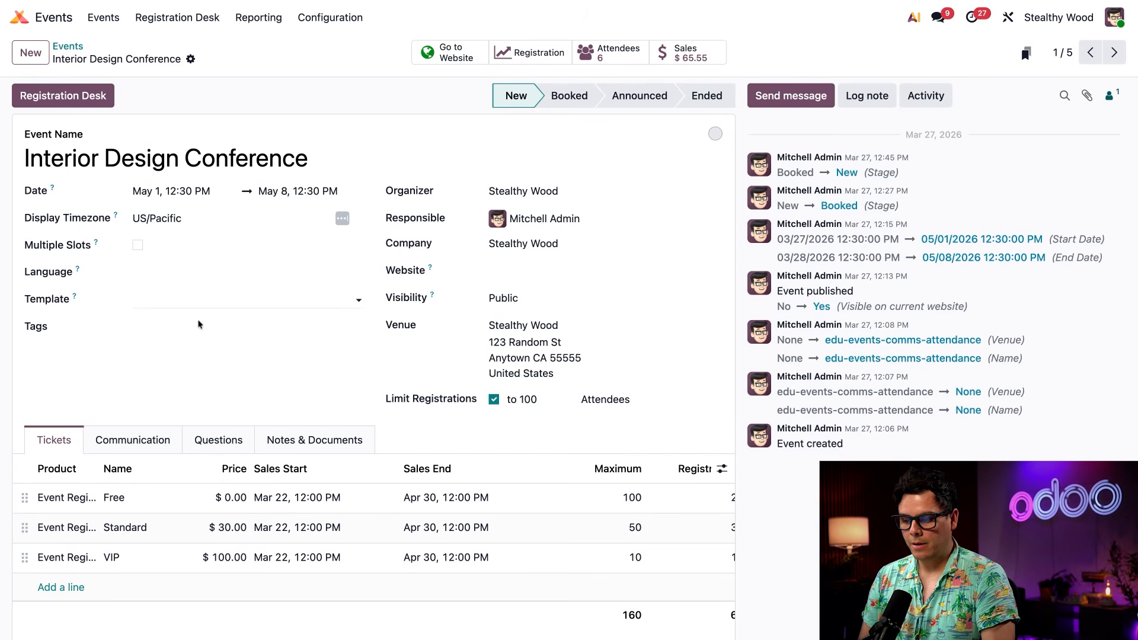
Add a Mail communication line to the Interior Design Conference event using the "Event: Registration Confirmation" template
click(128, 442)
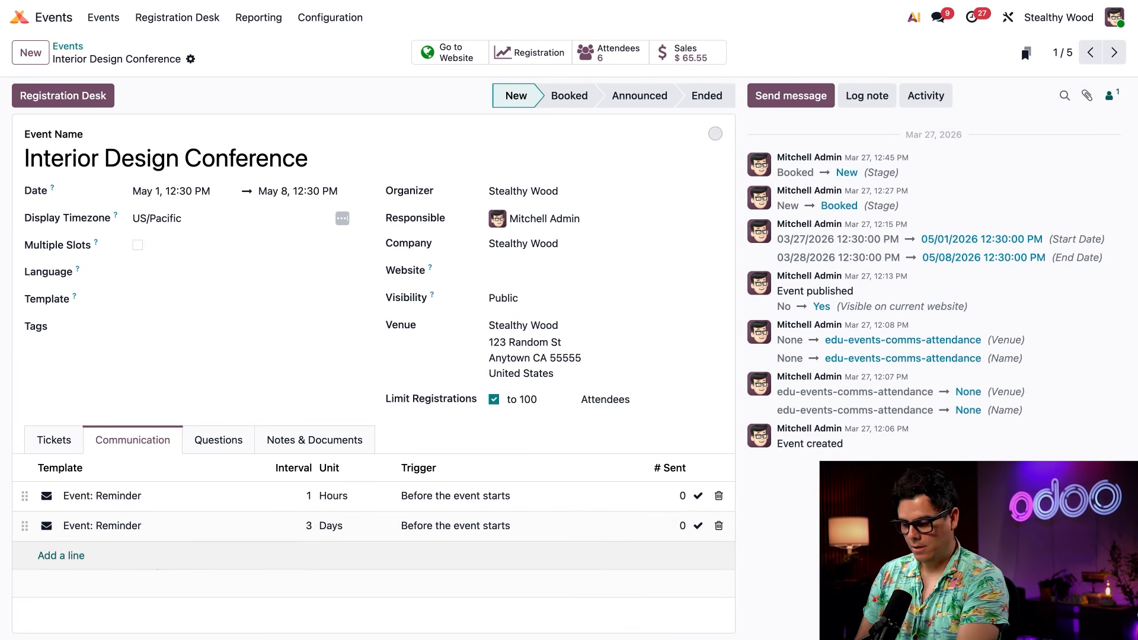
click(61, 555)
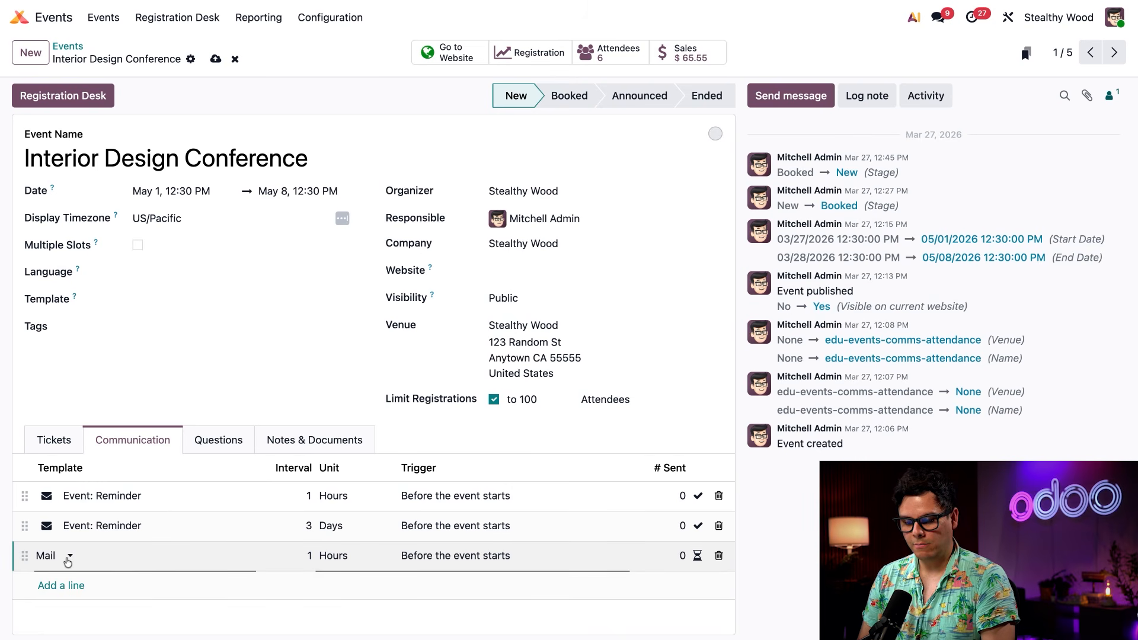
click(65, 559)
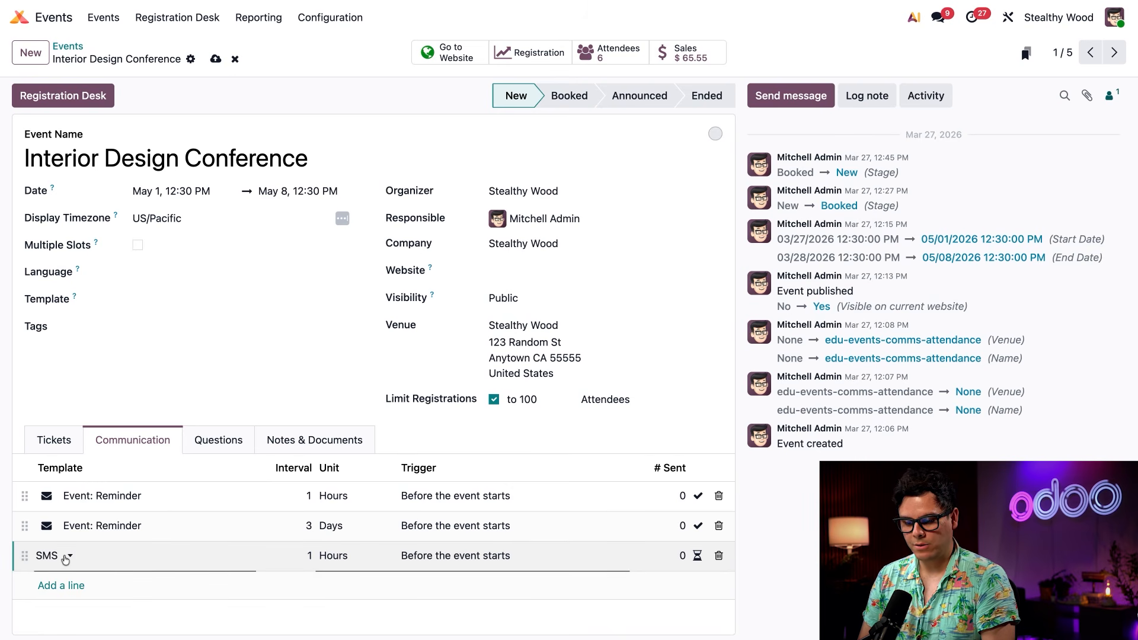
click(65, 558)
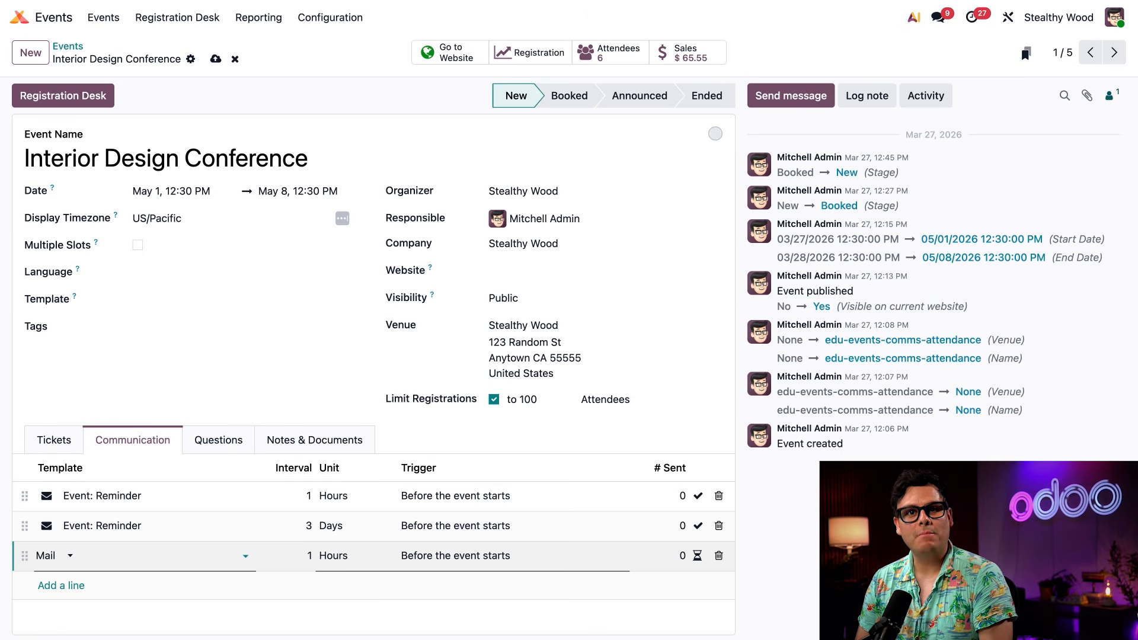
click(166, 561)
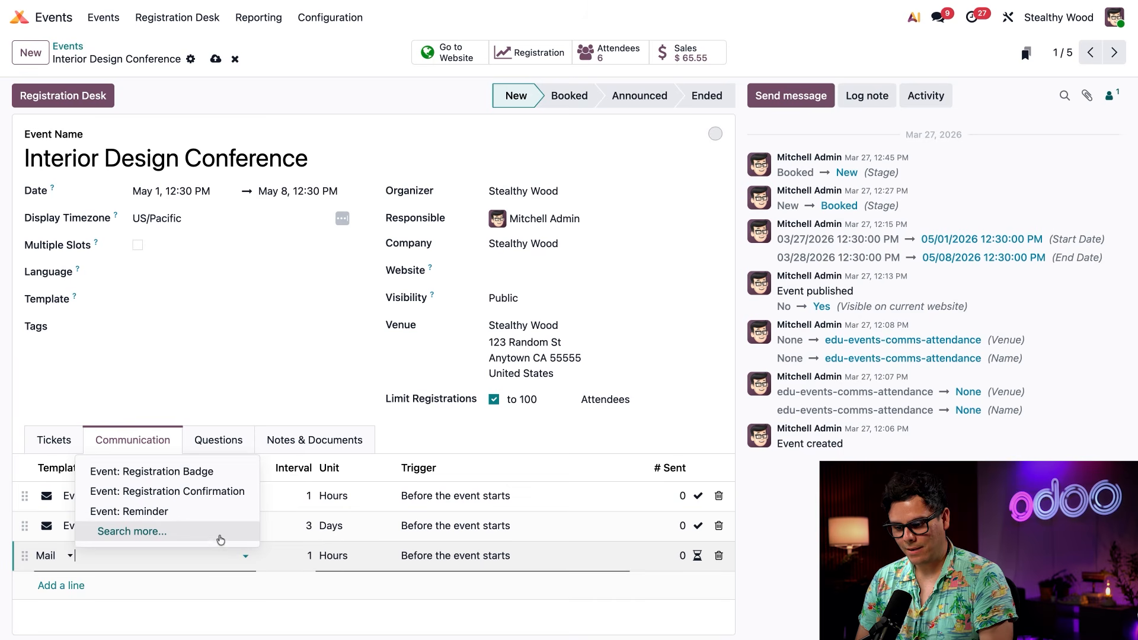
click(212, 492)
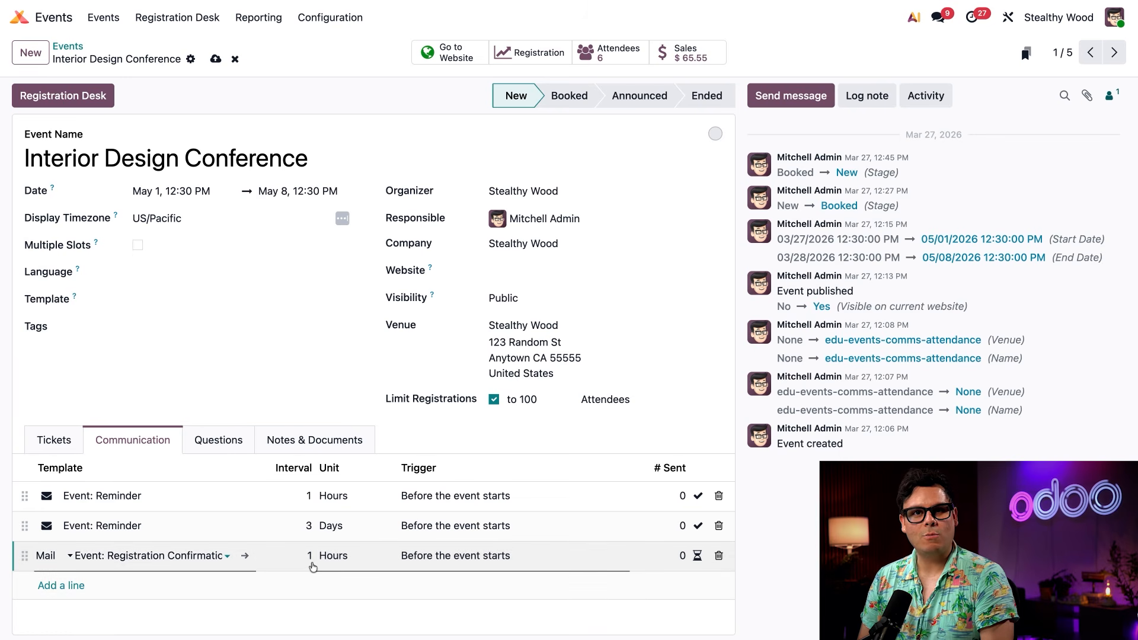
Schedule the registration confirmation mail with the unit Immediately and the trigger "After each registration"
click(348, 558)
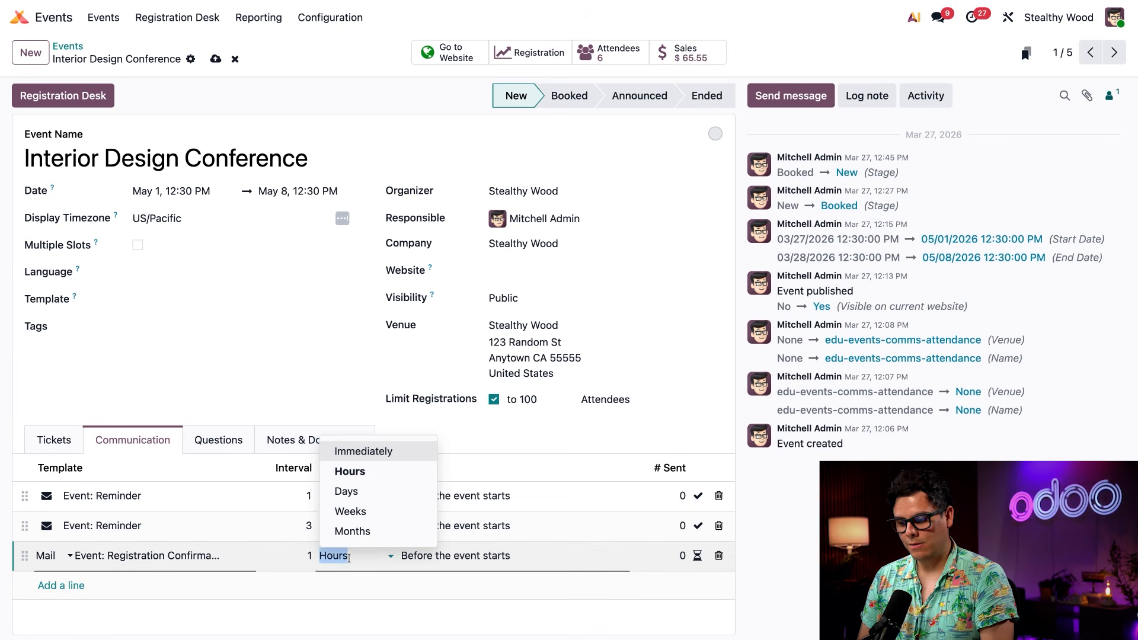
click(384, 455)
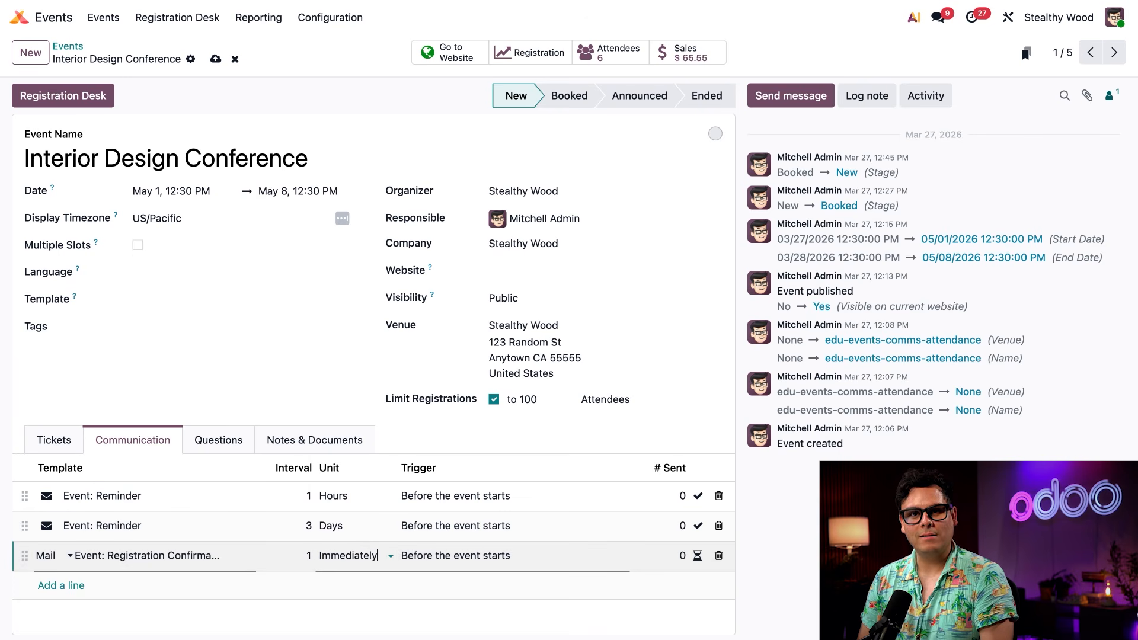
click(426, 557)
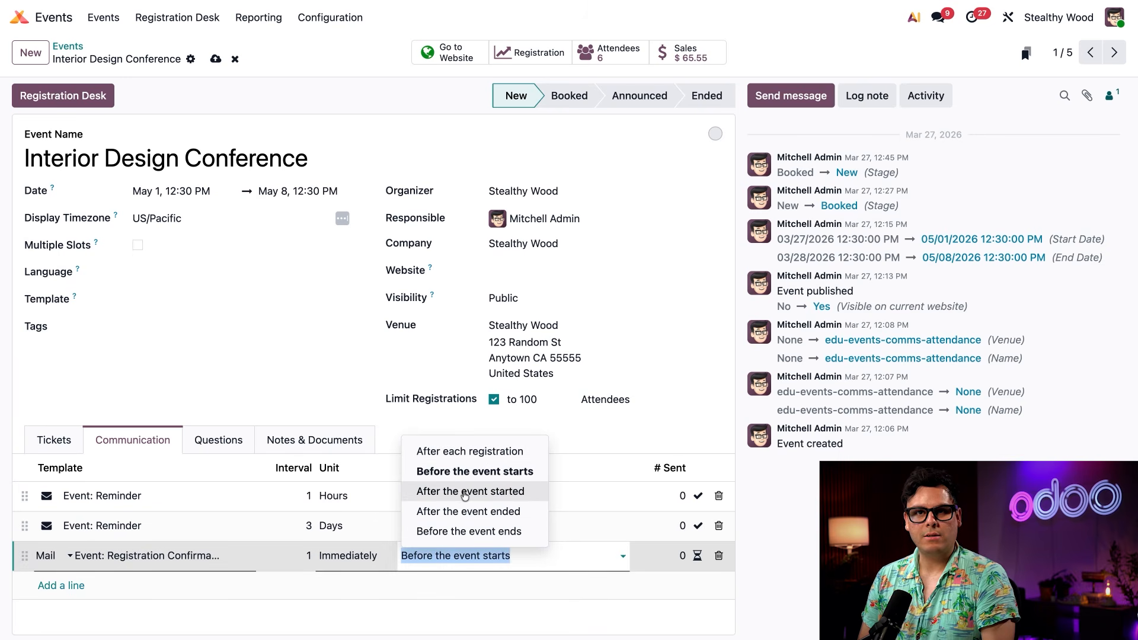
click(468, 452)
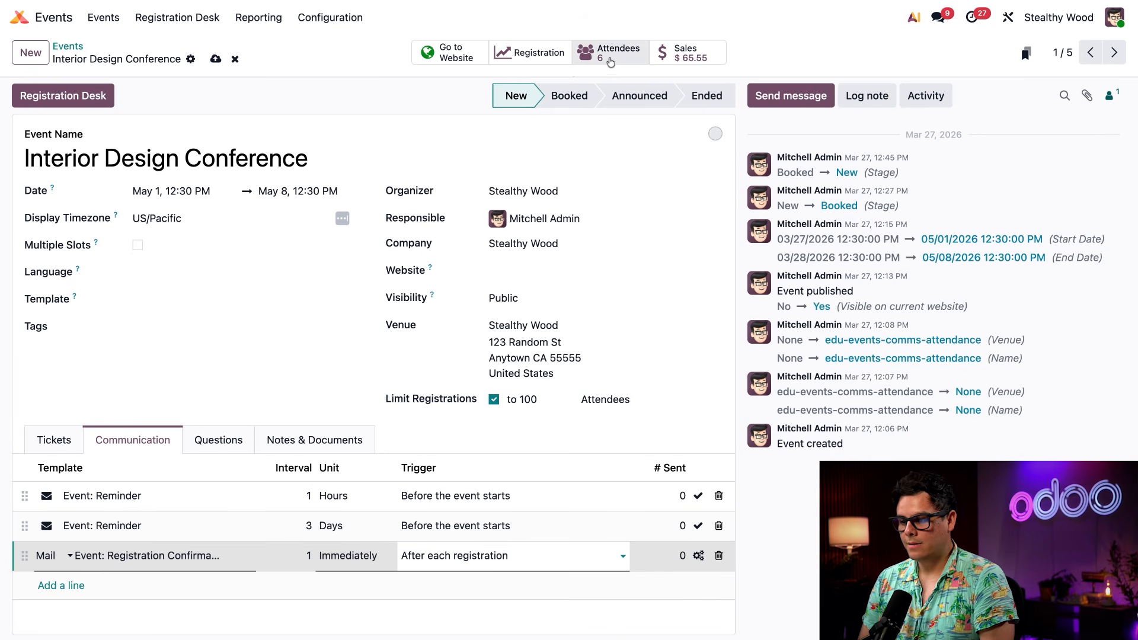
Start a new attendee registration from the event's attendee list
click(610, 59)
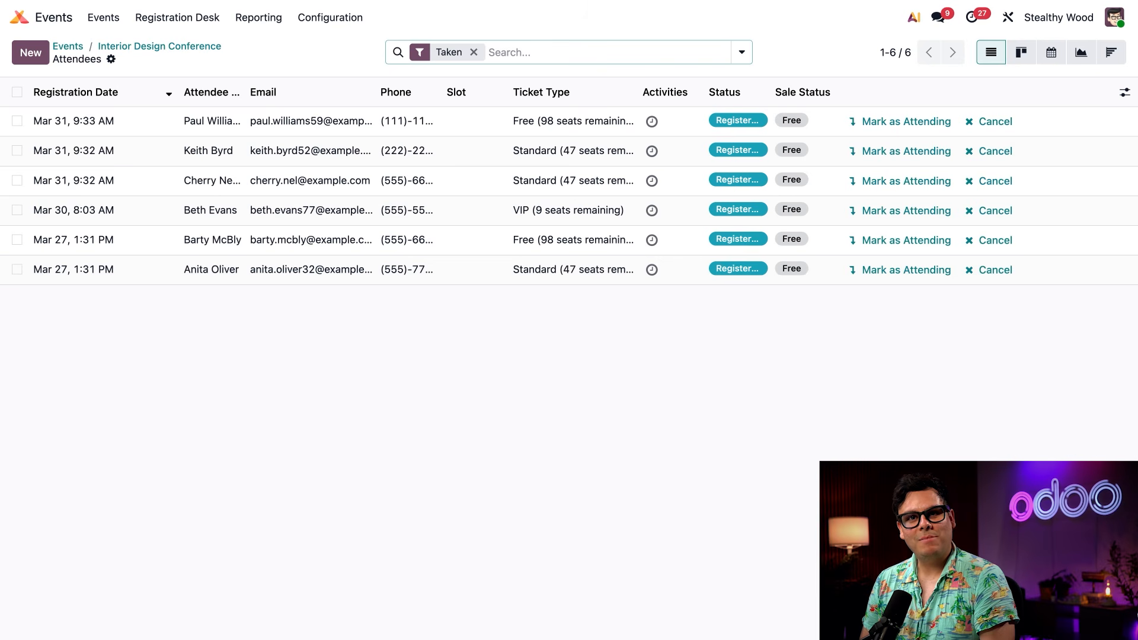
click(31, 52)
click(136, 187)
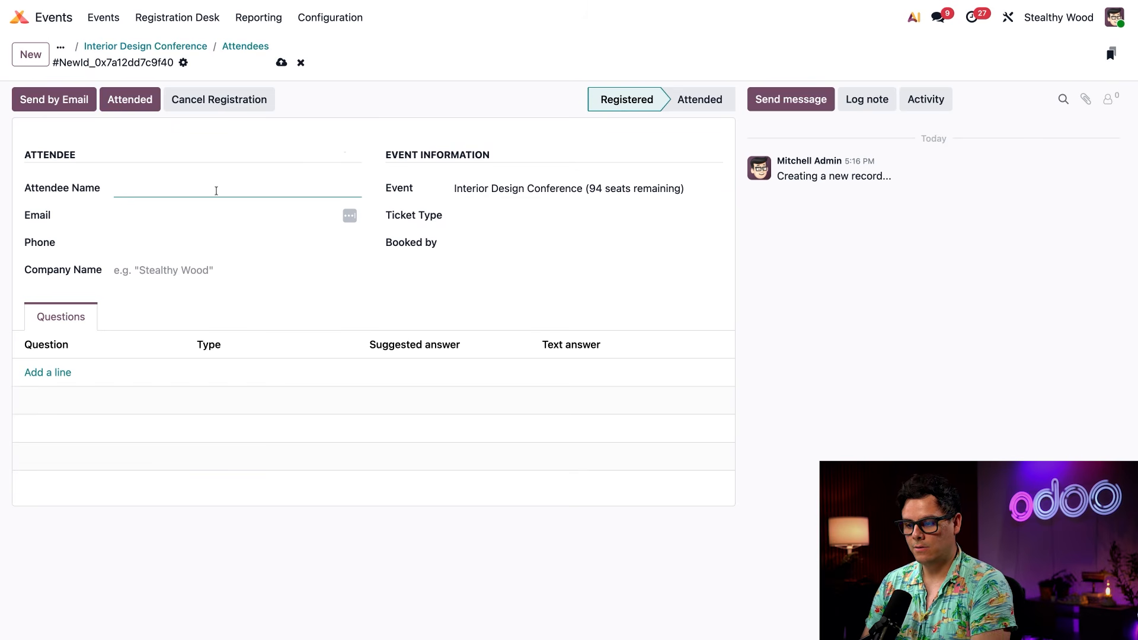
text(audrey)
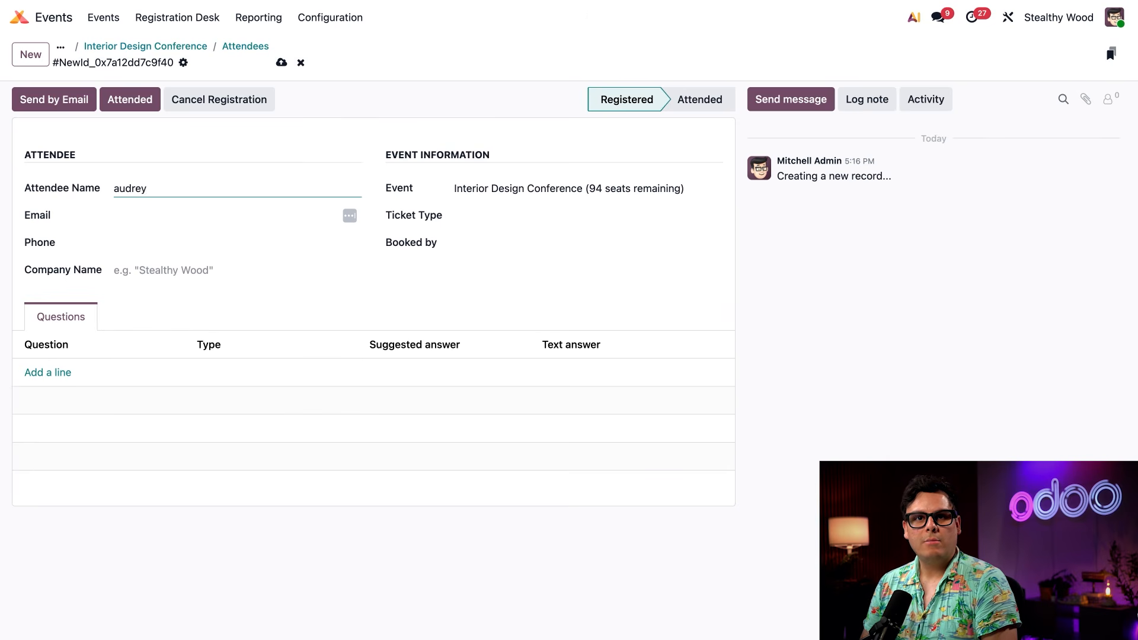
key(super+a)
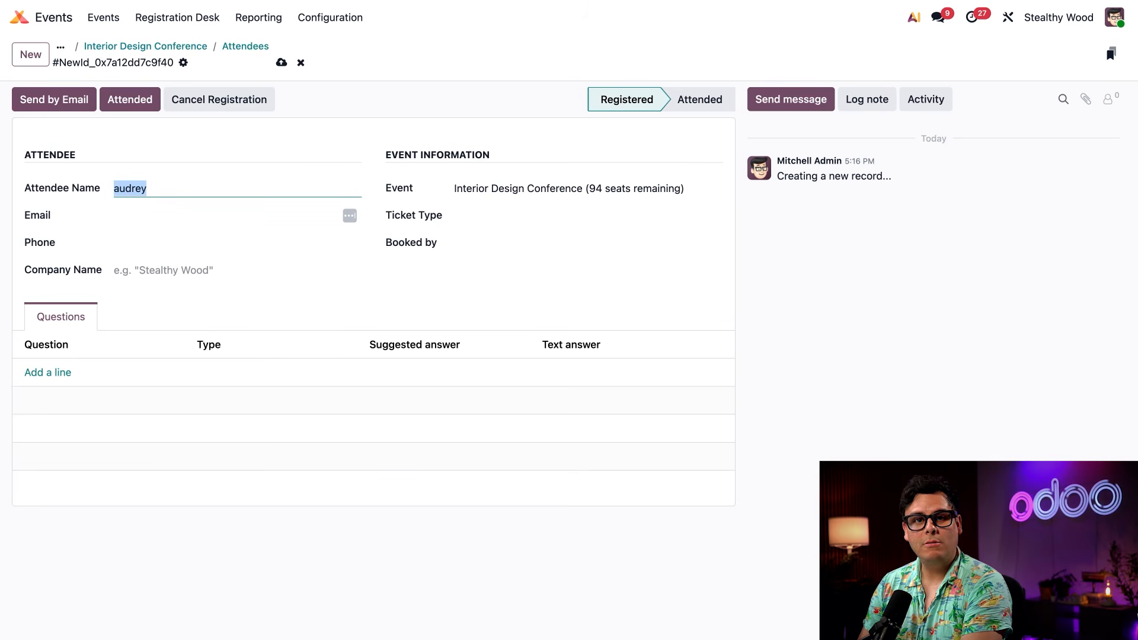
key(BackSpace)
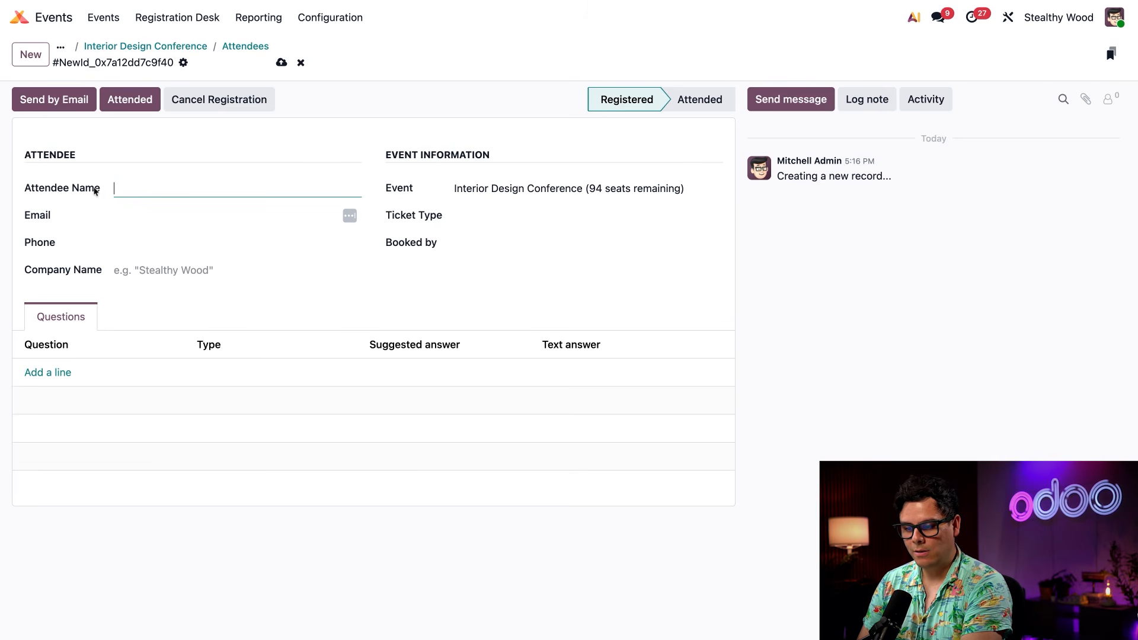
Set Booked by to the attendee's existing OpenWood contact and enter OpenWood as the company name
click(480, 244)
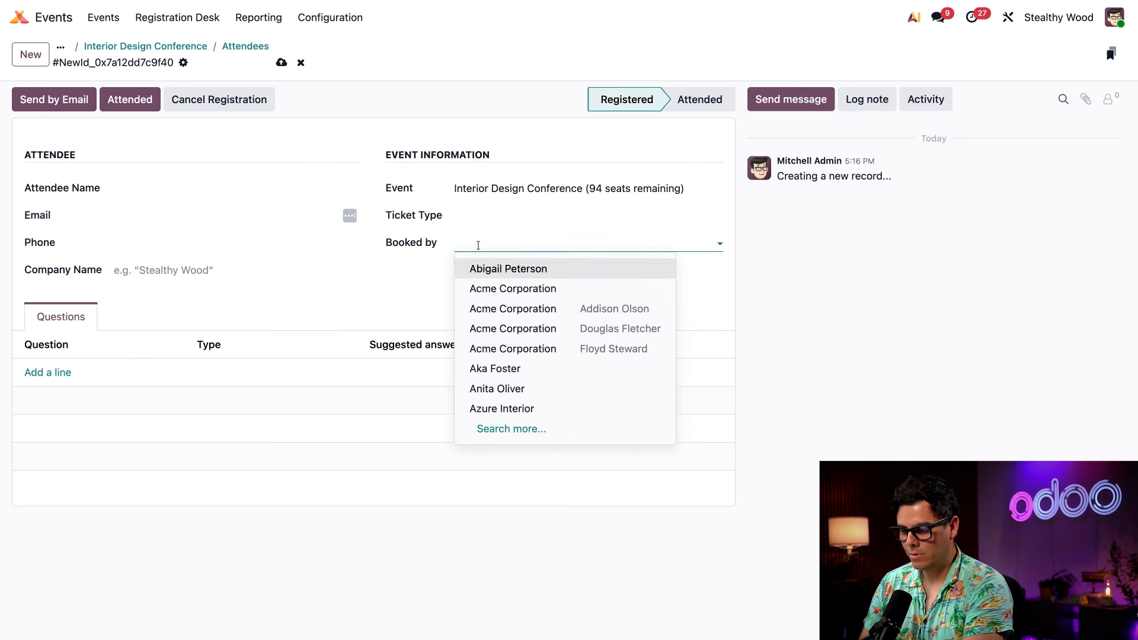
text(aud)
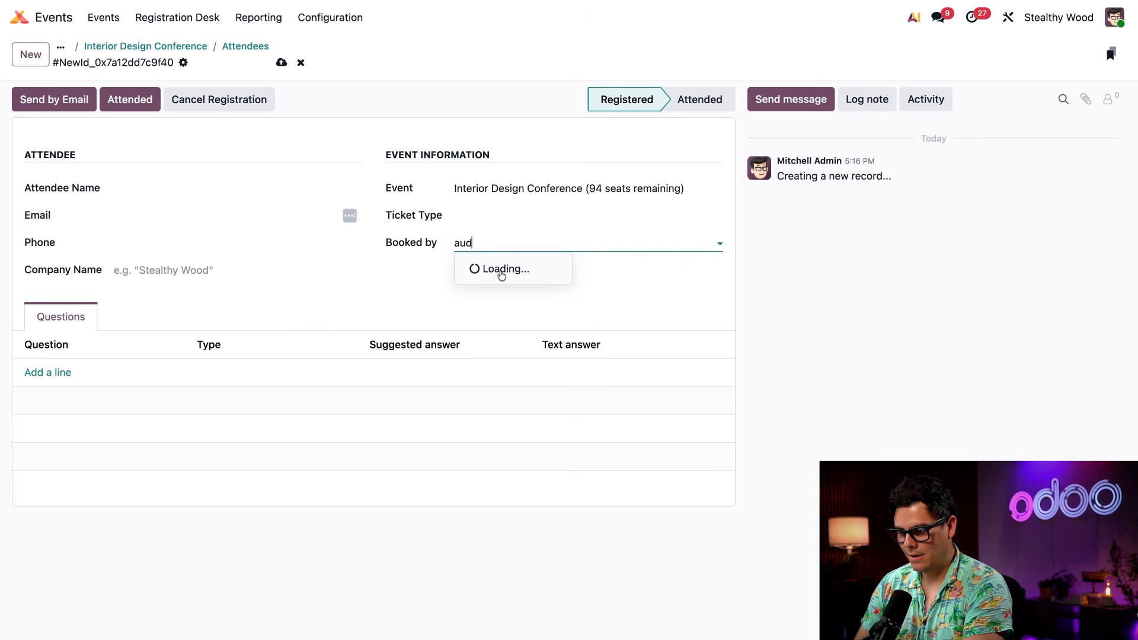
click(596, 268)
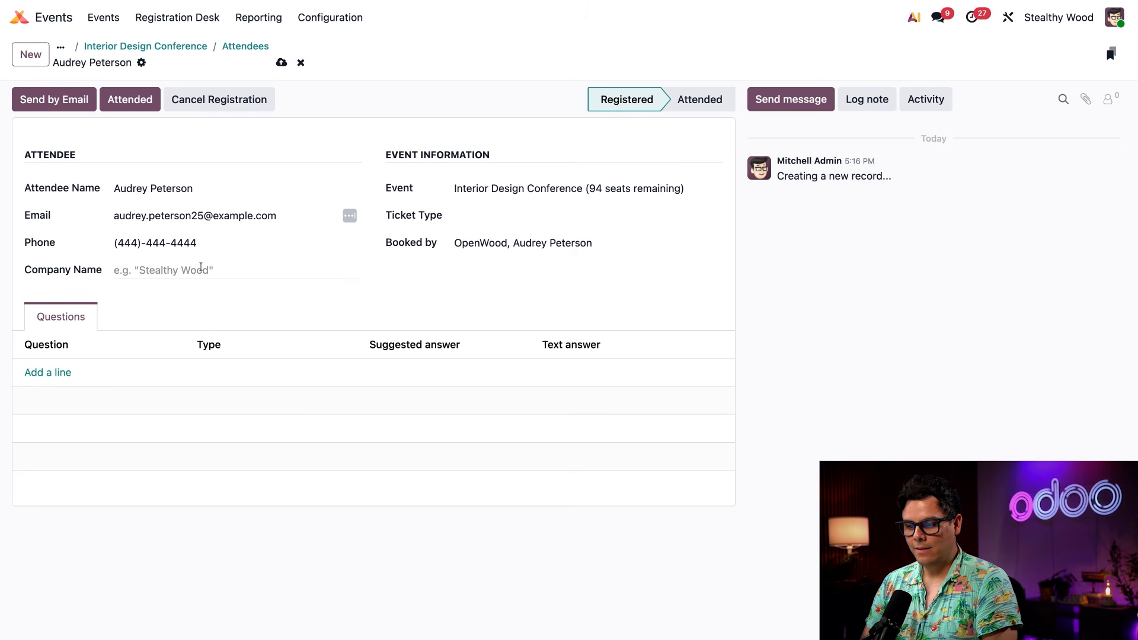
click(199, 268)
text(OpenWood)
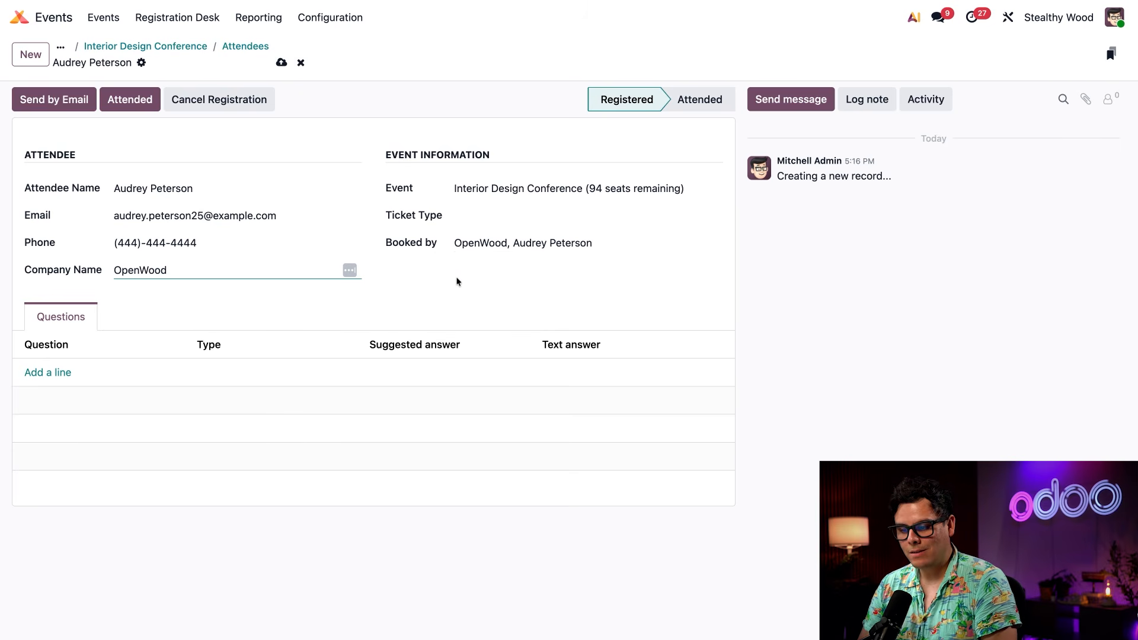
Save the registration with the Free ticket type and review the confirmation email logged on it
click(485, 217)
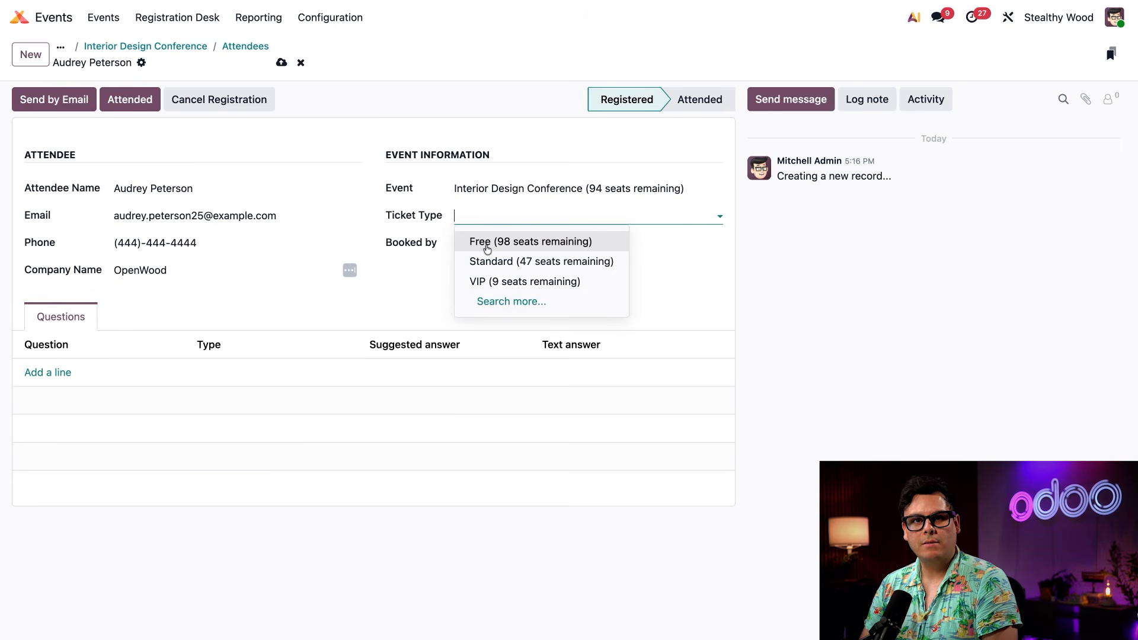
click(487, 243)
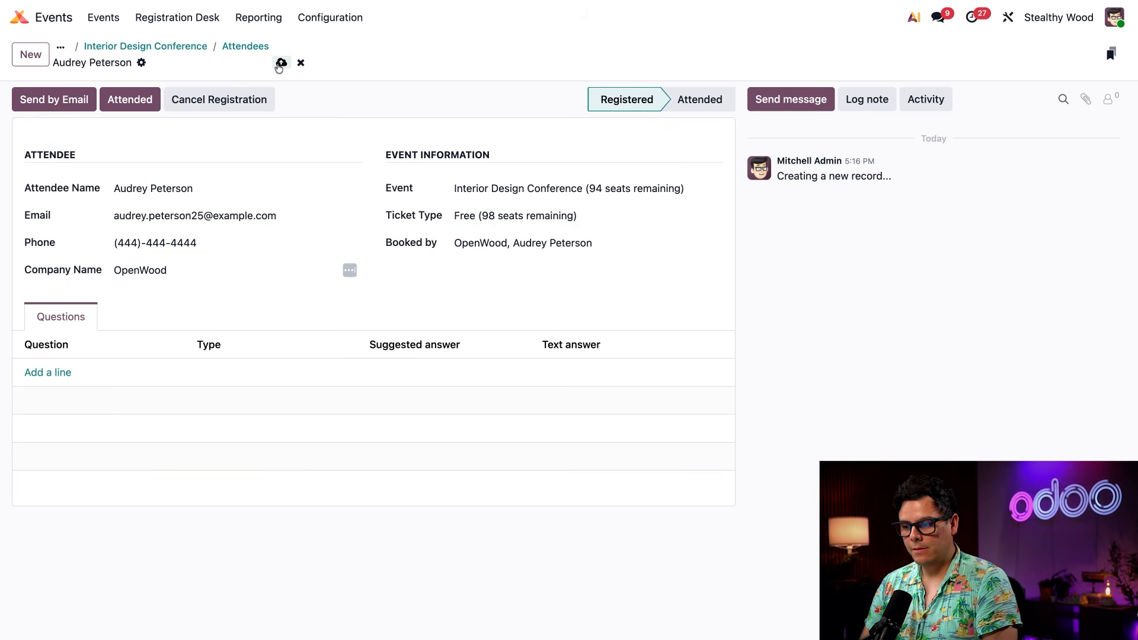
click(280, 63)
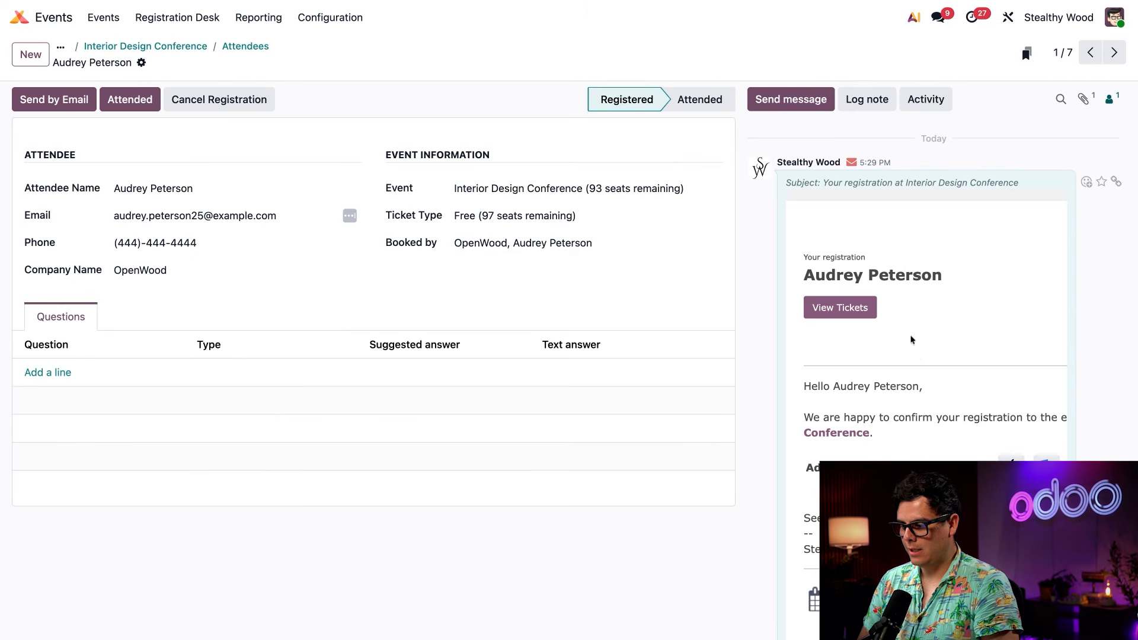
scroll(921, 362, right, 2)
scroll(921, 363, down, 3)
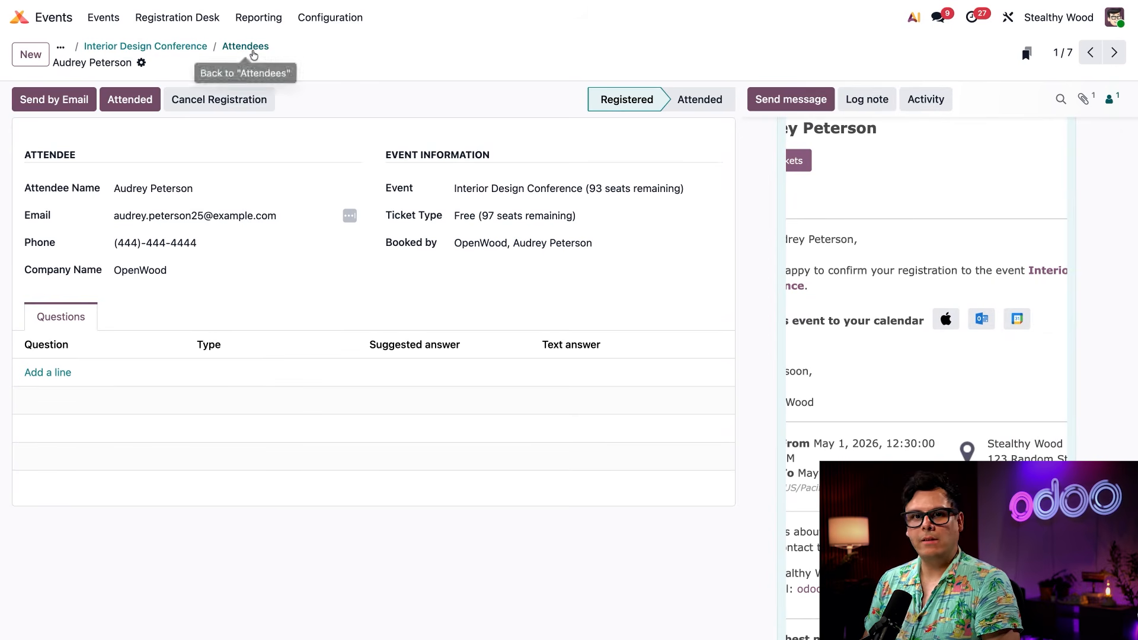
In the event's attendee list, widen the Attendee Name column and mark the Apr 6 registration as attending
click(254, 55)
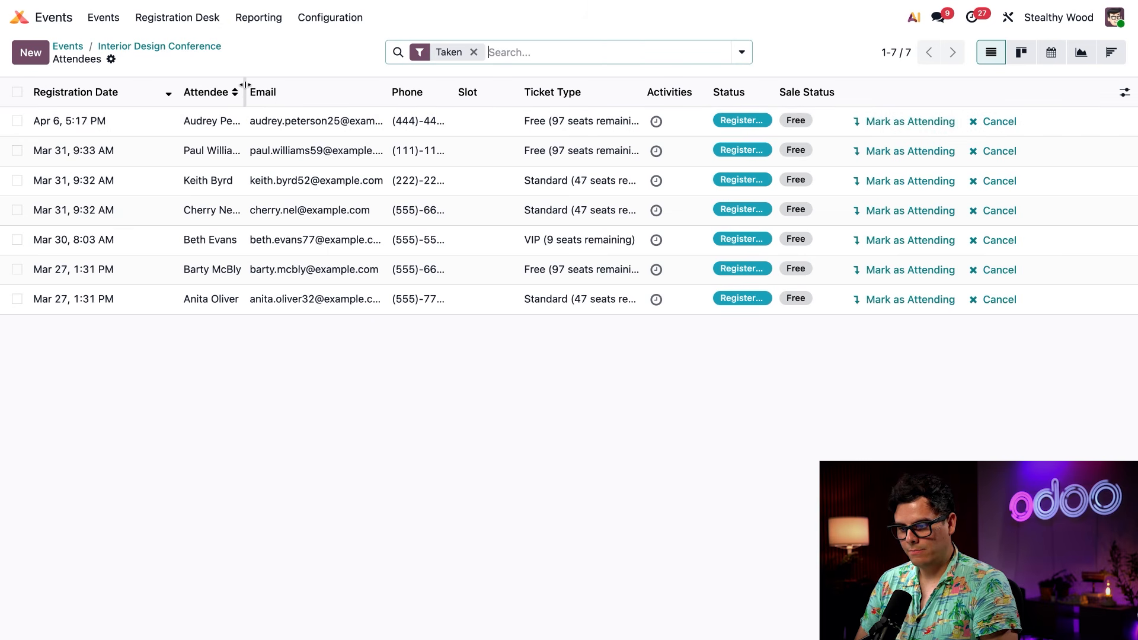
drag(246, 90, 289, 89)
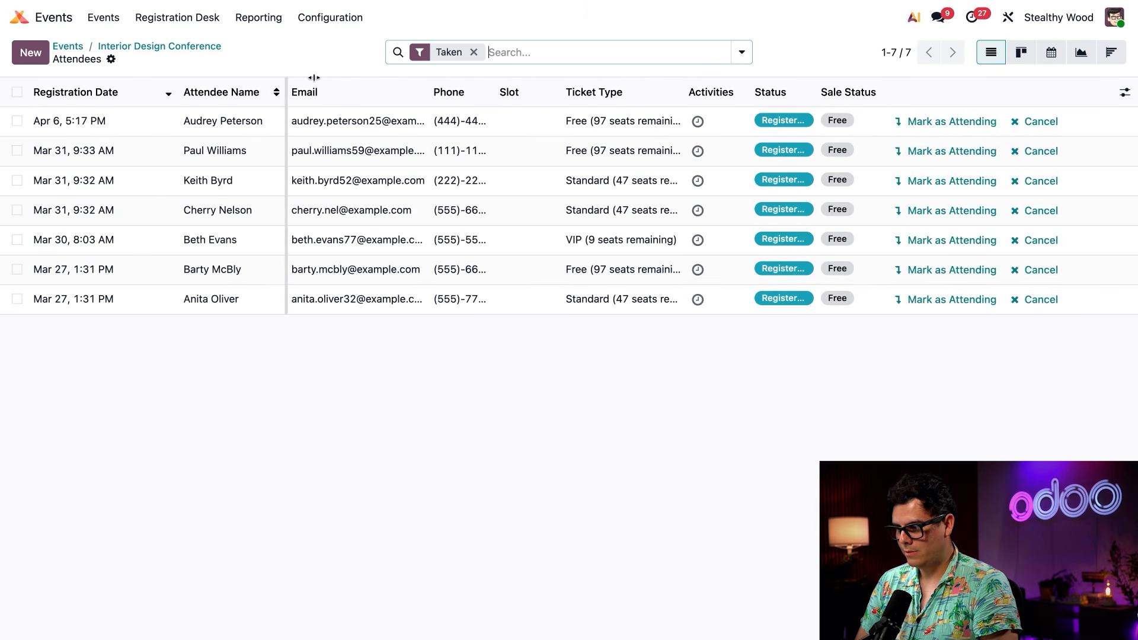
click(952, 125)
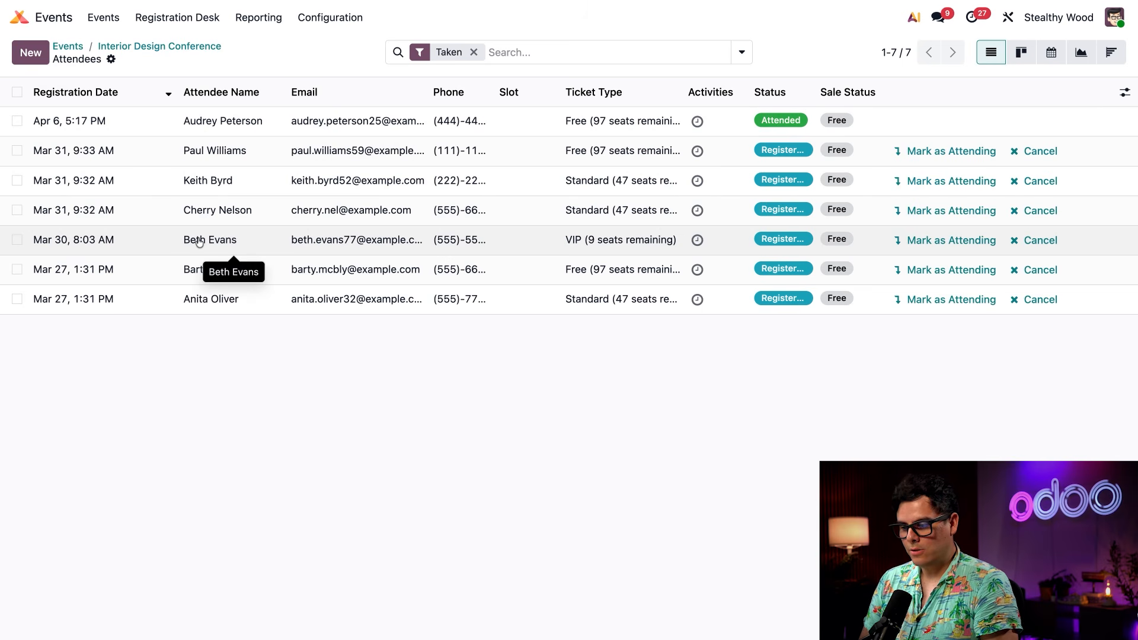
Cancel the VIP registration dated Mar 30 and remove the Taken filter from the attendee list
click(1033, 239)
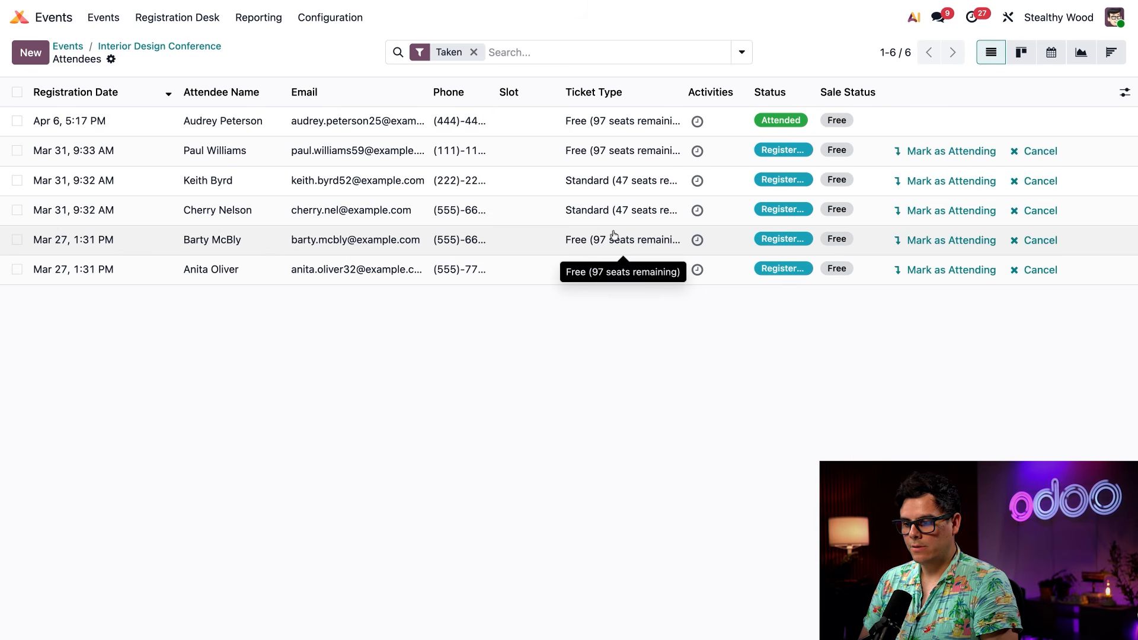
click(474, 53)
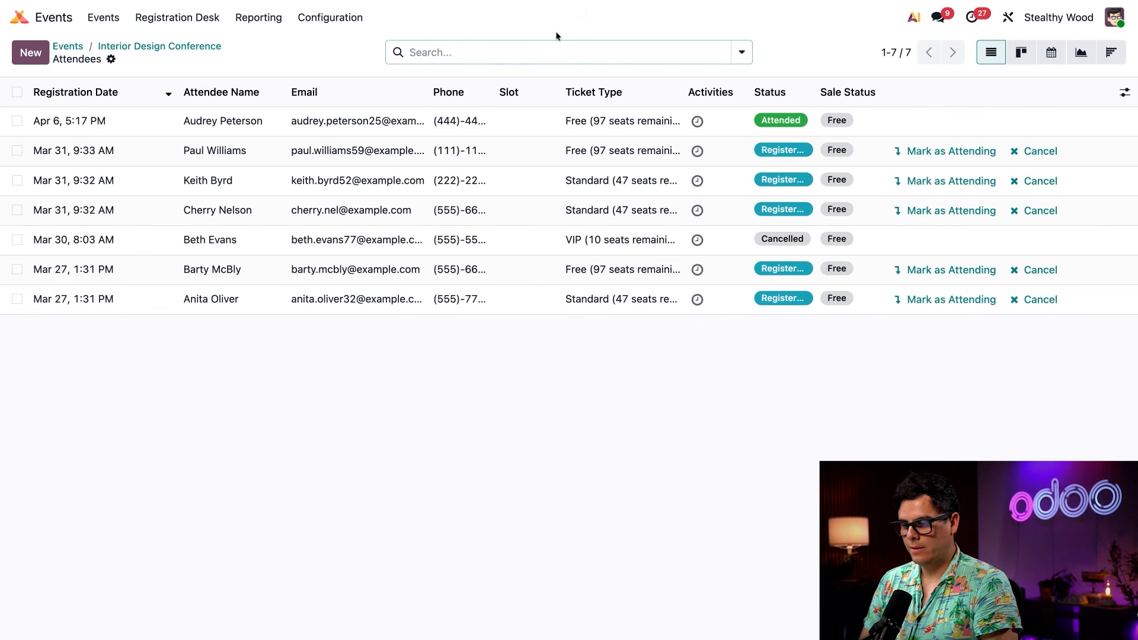